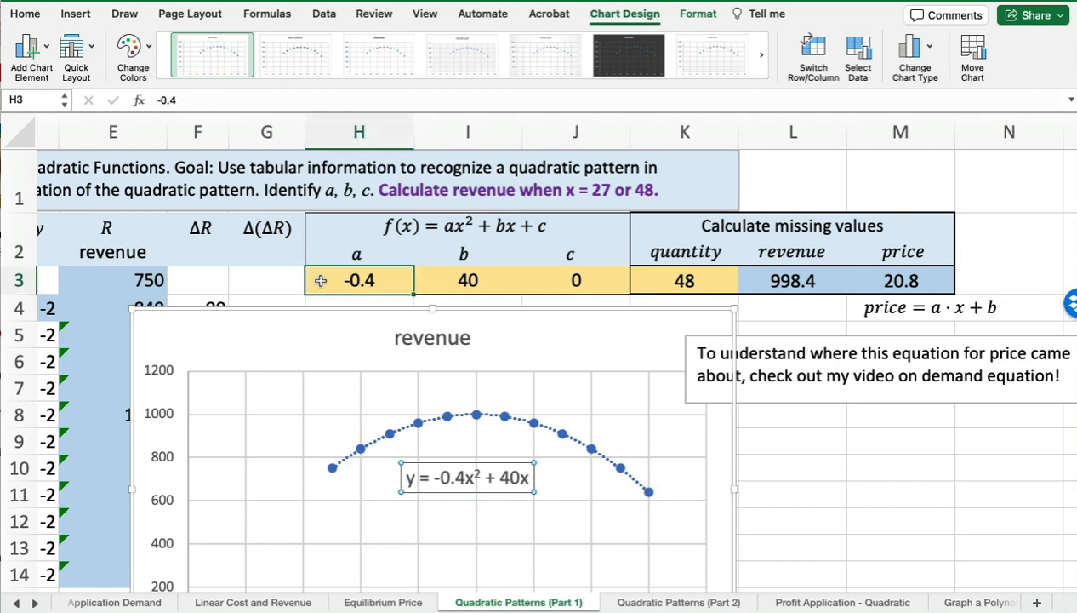
Compare the coefficients a, b and c in H3:J3 with the trendline equation on the revenue chart
left_click(473, 279)
left_click(539, 273)
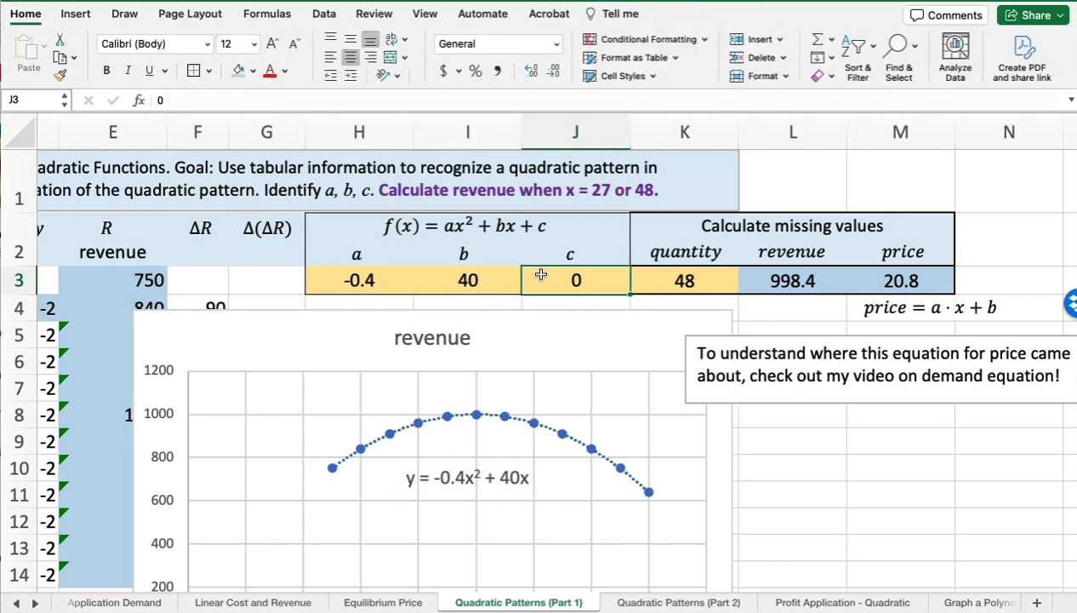
left_click(324, 274)
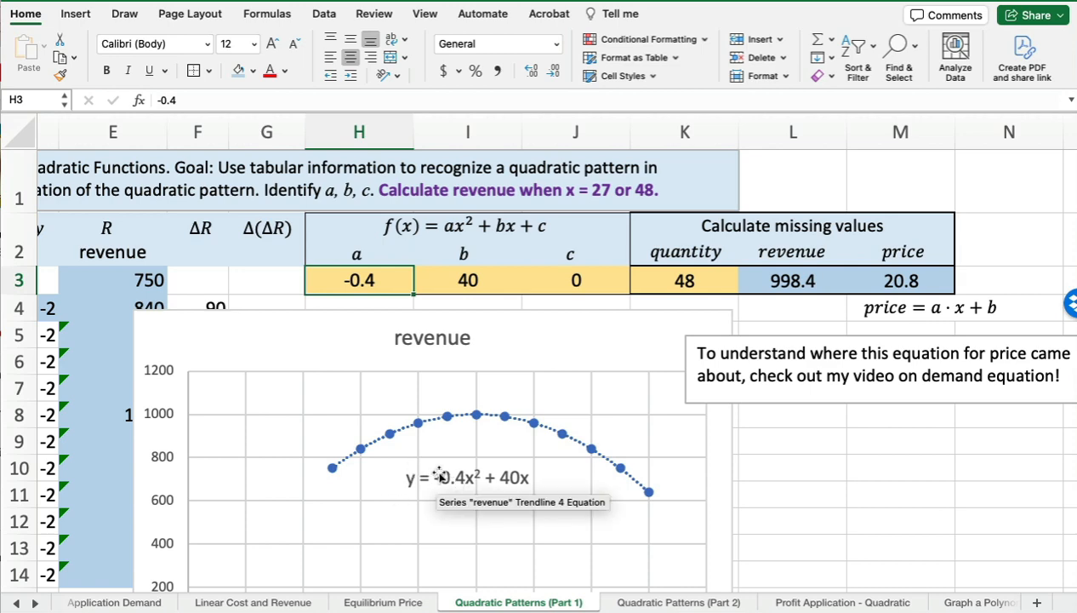
left_click(440, 281)
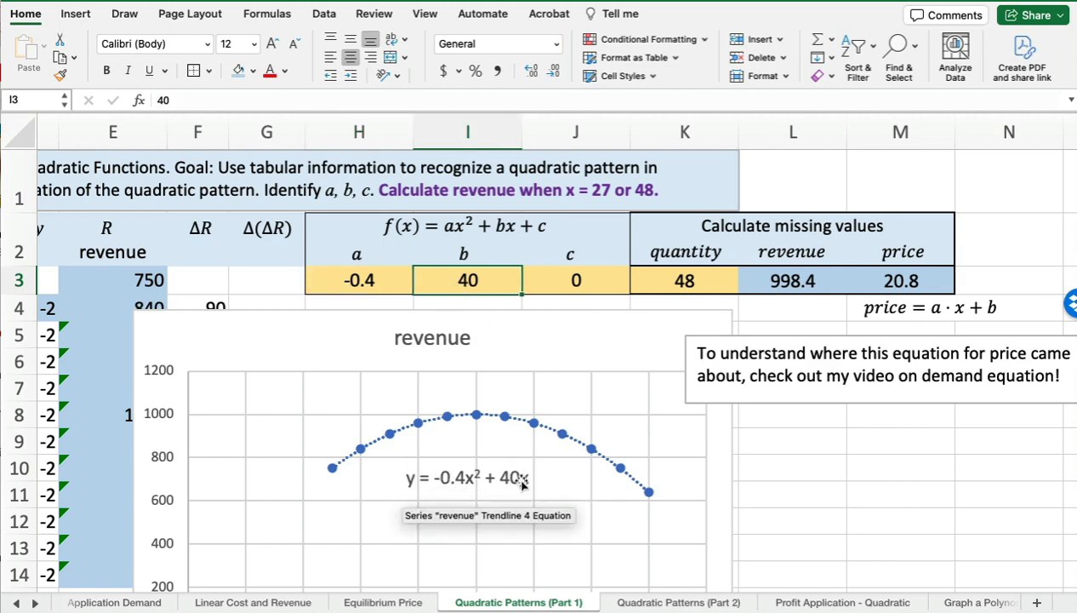
left_click(543, 281)
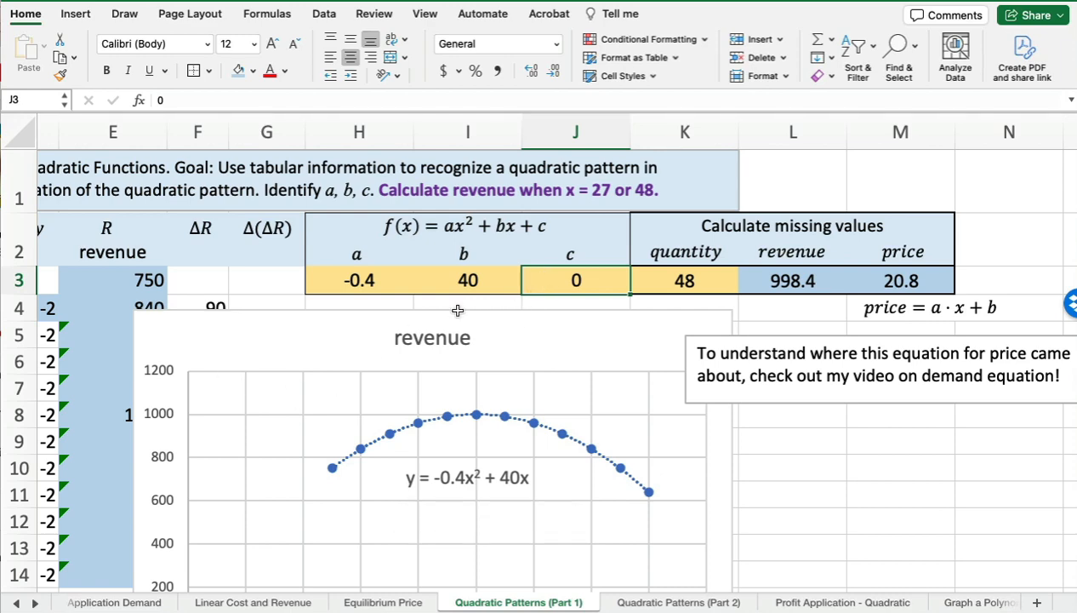
Move the revenue chart down to about row 12 so it uncovers the ΔR and Δ(ΔR) values
left_click(281, 321)
left_click_drag(281, 322, 338, 527)
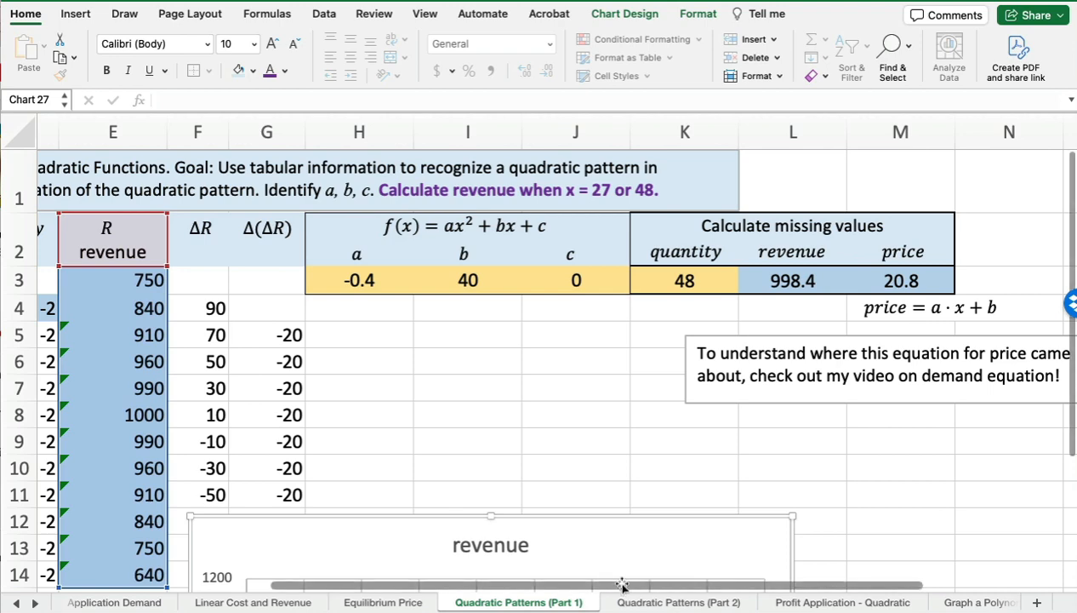
Examine the quantity, the coefficients a, b and c, and the revenue formula in L3 that combines them
left_click_drag(625, 583, 780, 601)
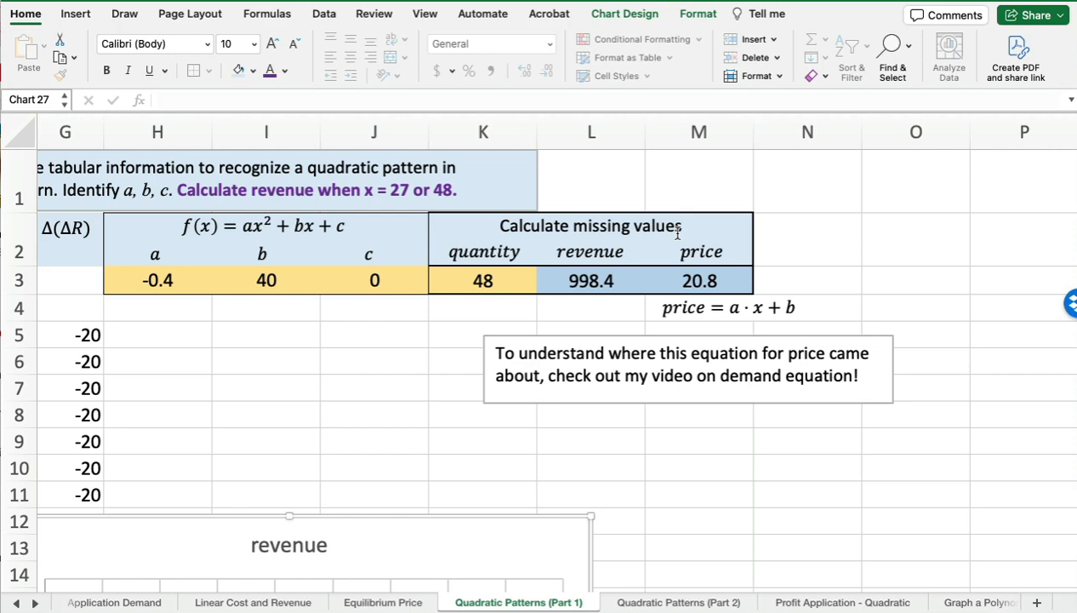
left_click(504, 282)
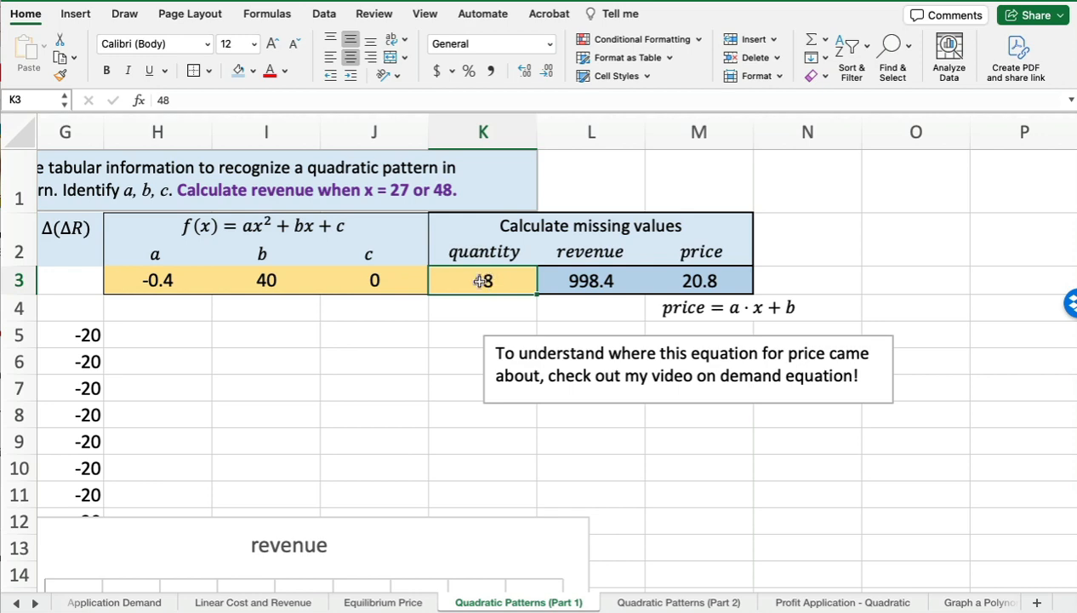
left_click(131, 281)
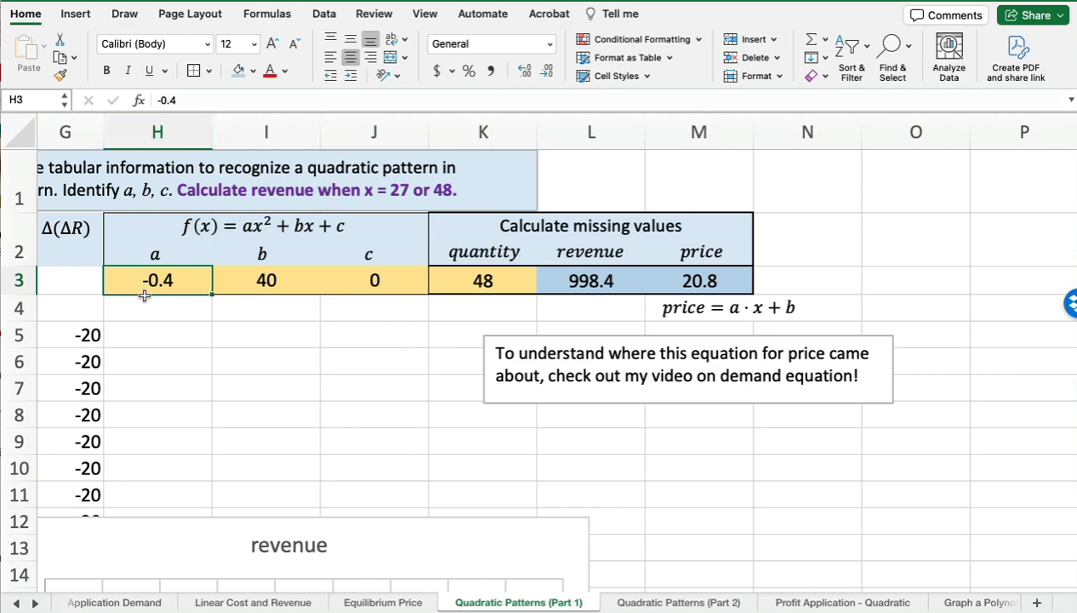
left_click(292, 277)
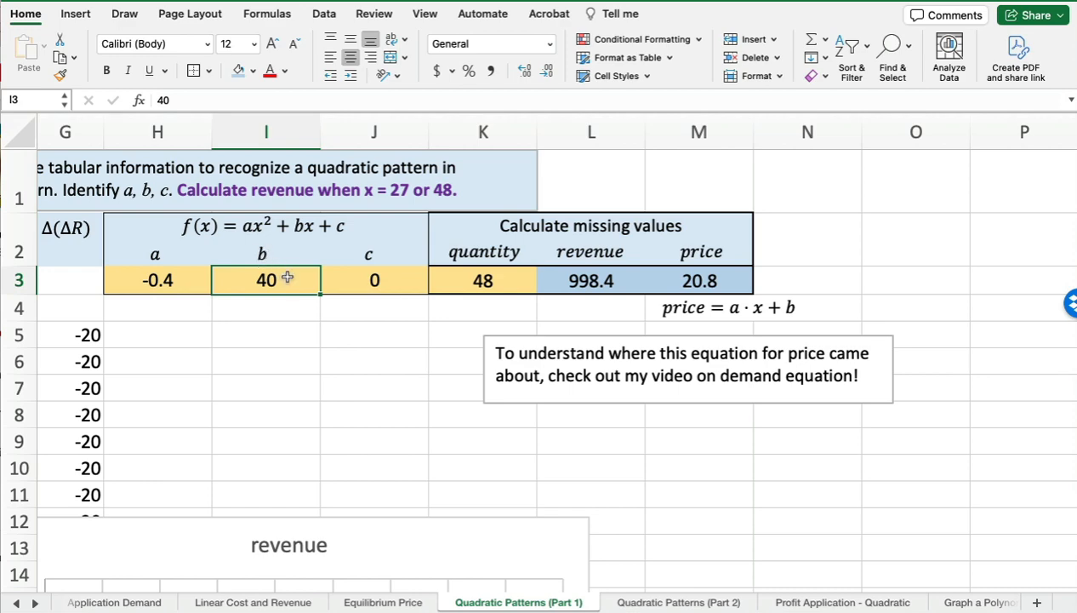
left_click(349, 279)
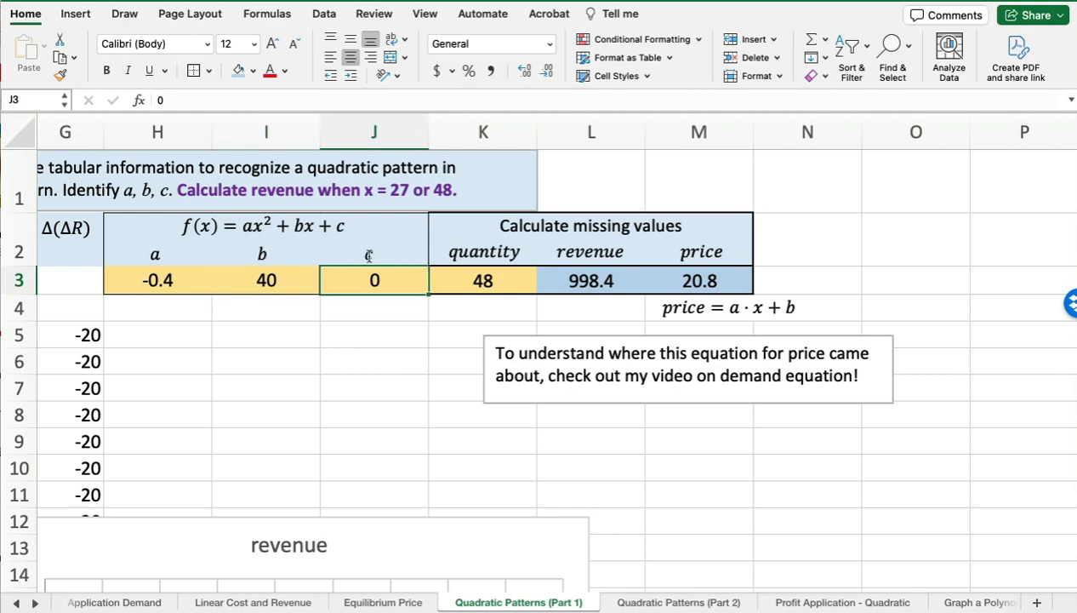
left_click(604, 281)
double_click(602, 281)
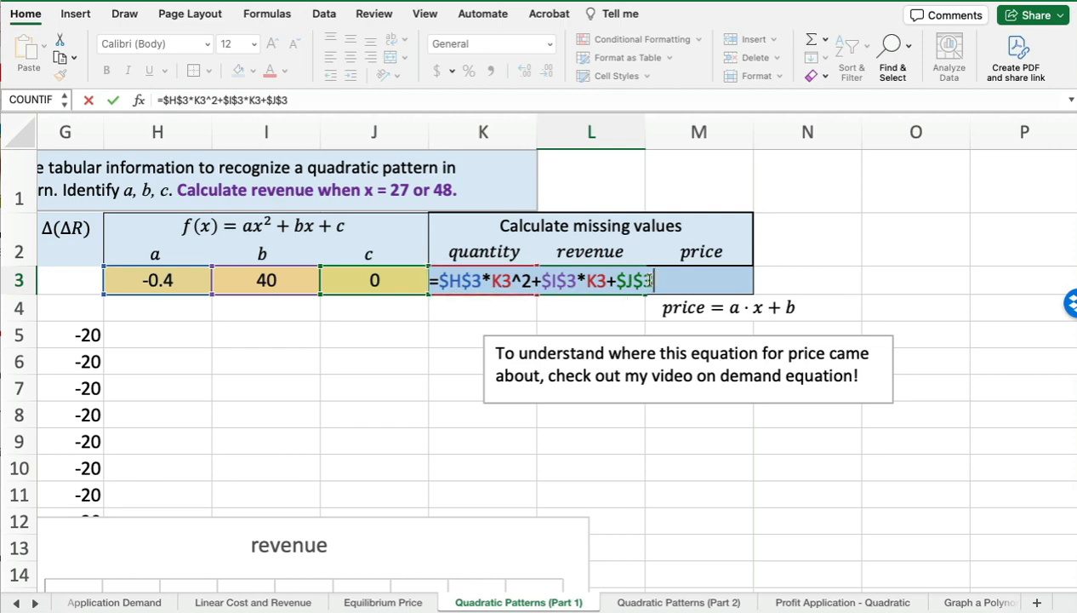
key("Return")
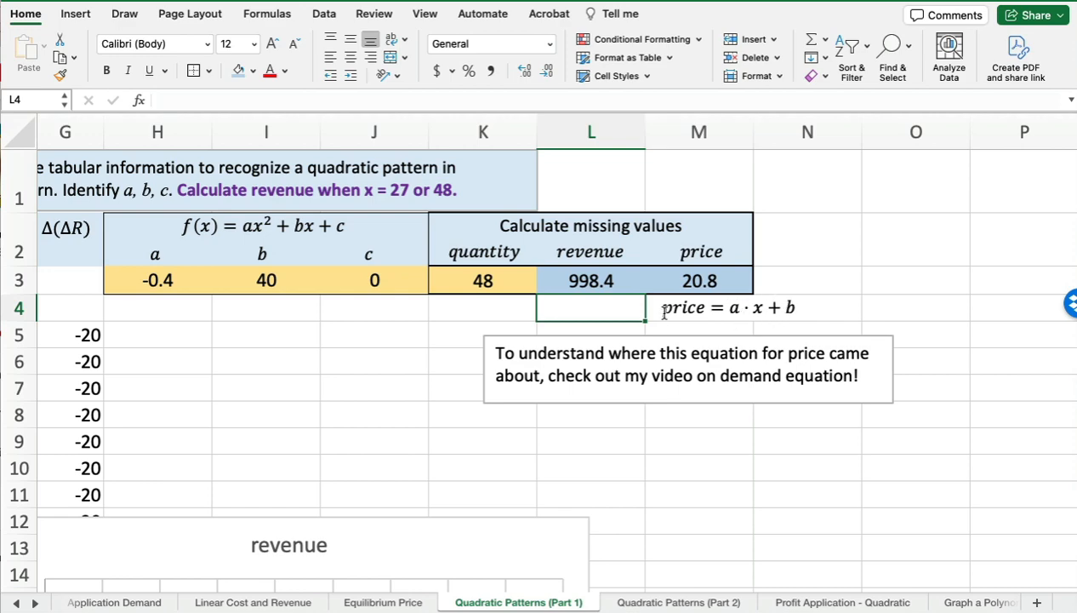
Set the quantity in K3 to 27 and compare the calculated revenue with the quantity and revenue table
left_click(483, 280)
double_click(483, 280)
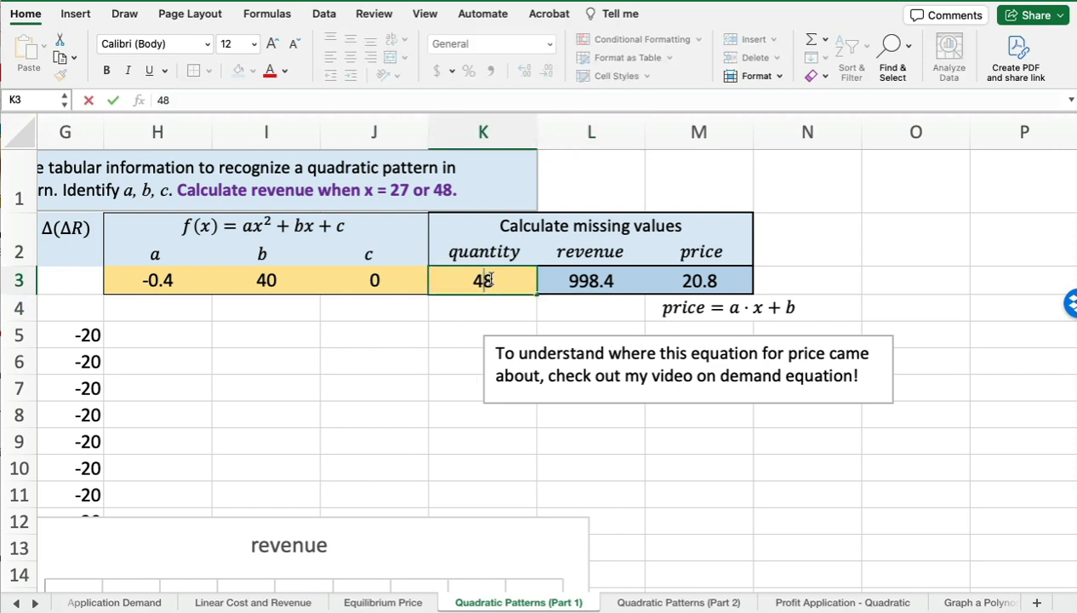
left_click_drag(491, 281, 470, 281)
type("27")
key("Return")
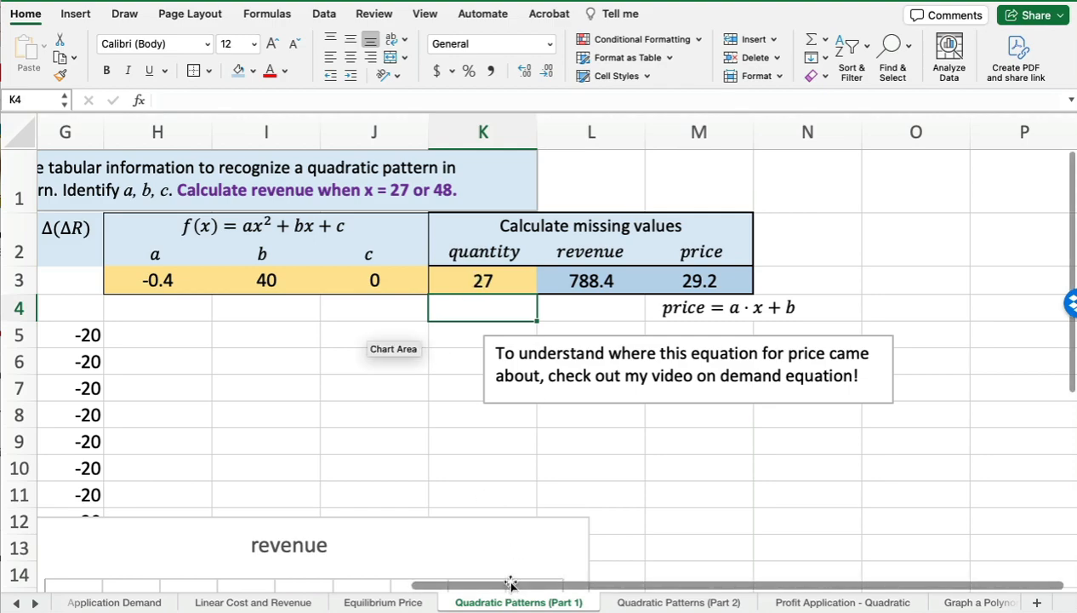
left_click_drag(511, 584, 141, 578)
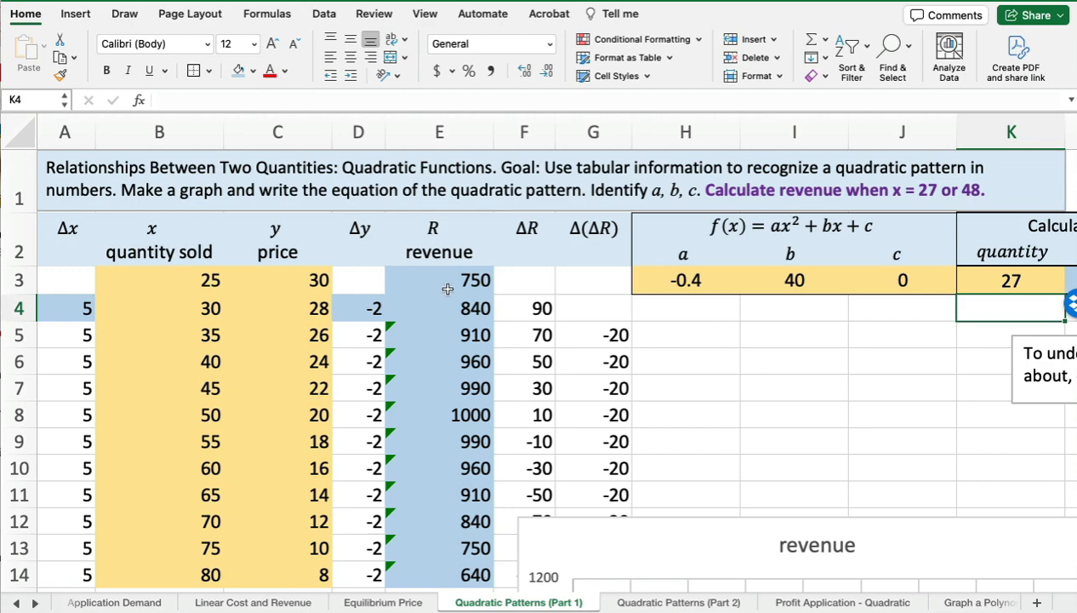
left_click_drag(491, 582, 942, 583)
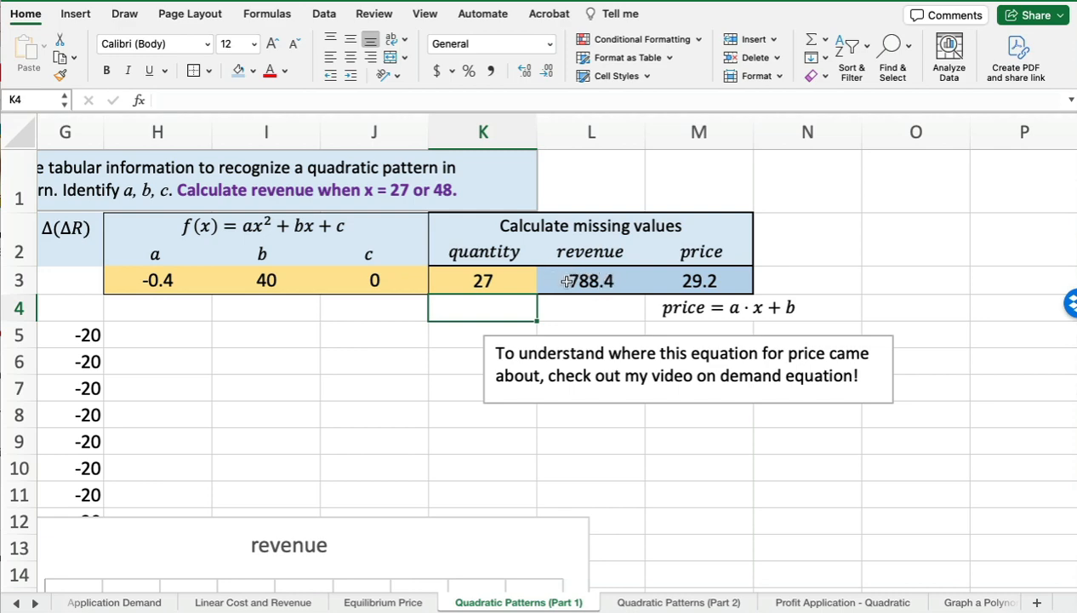
Set the quantity in K3 to 48
left_click(489, 281)
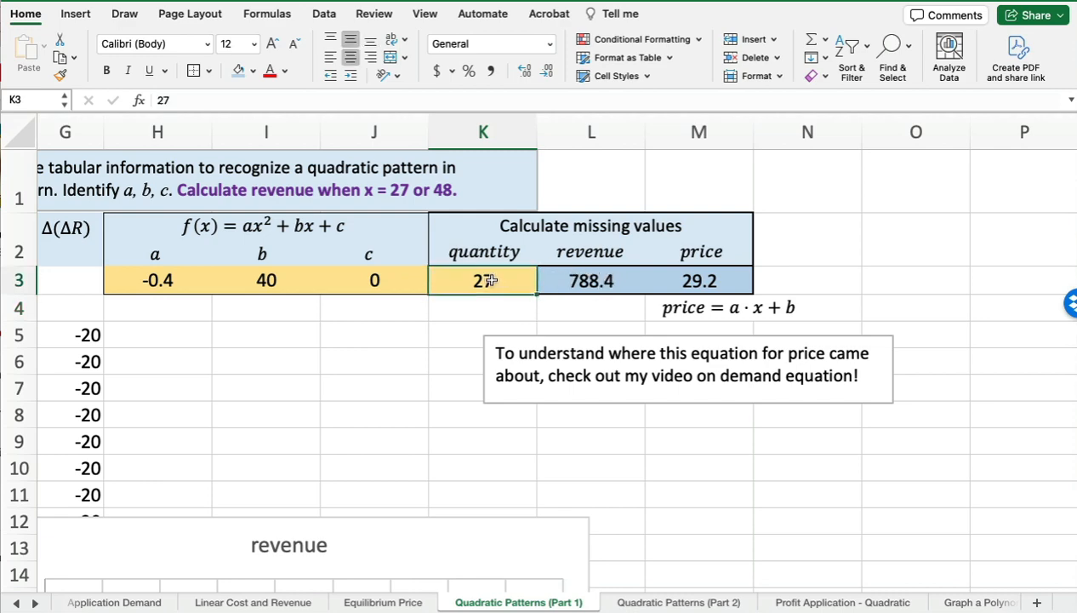
double_click(470, 283)
left_click_drag(454, 282, 432, 282)
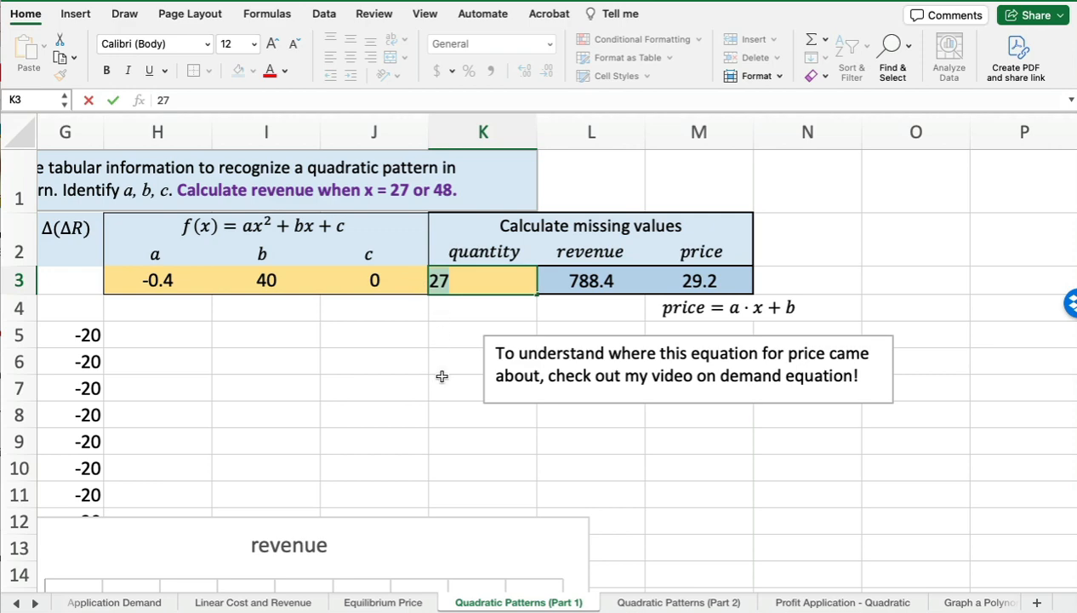
type("48")
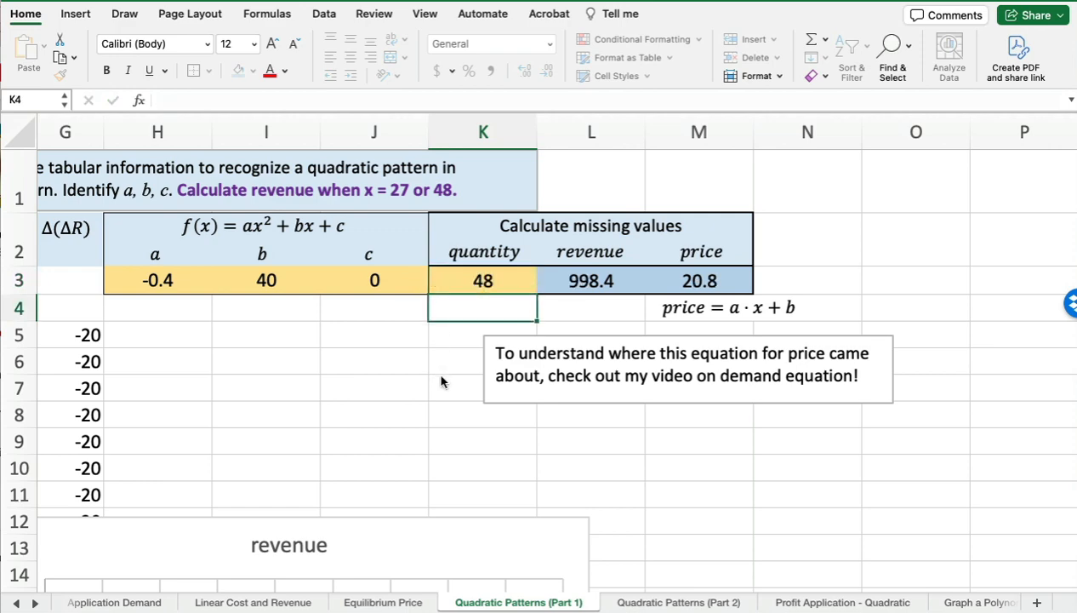
key("Return")
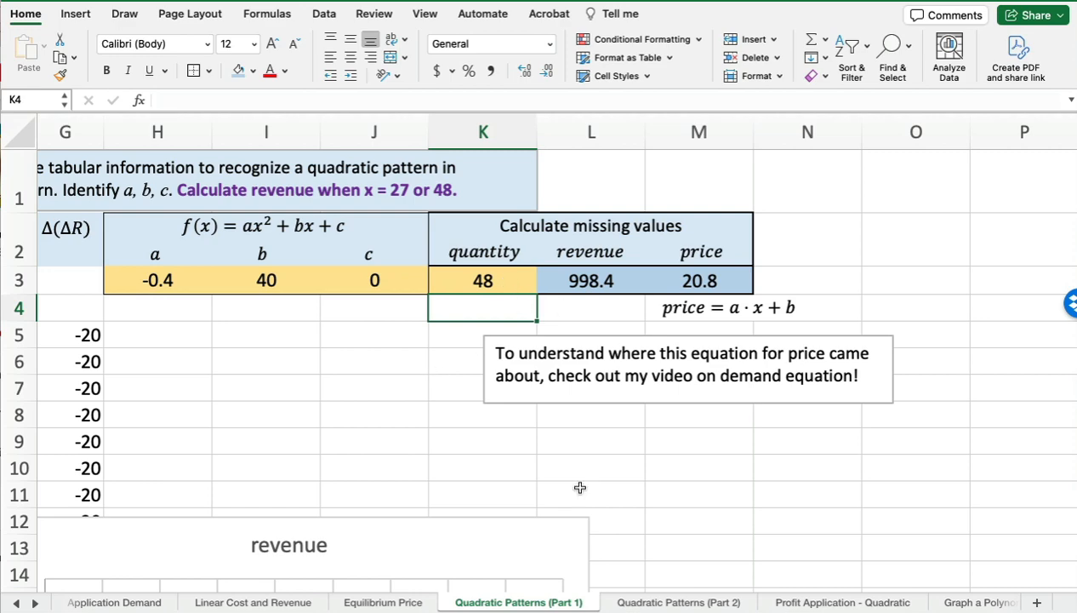
Select the 50-unit row of the table from quantity sold to revenue, B8:E8, for comparison
left_click_drag(576, 584, 116, 593)
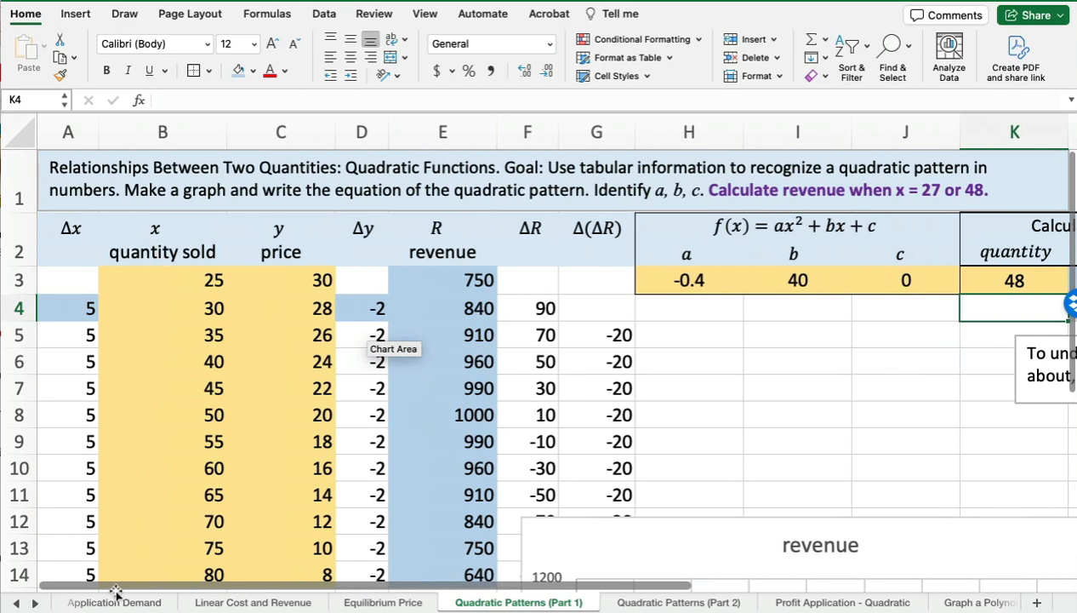
left_click(182, 415)
left_click_drag(181, 414, 478, 412)
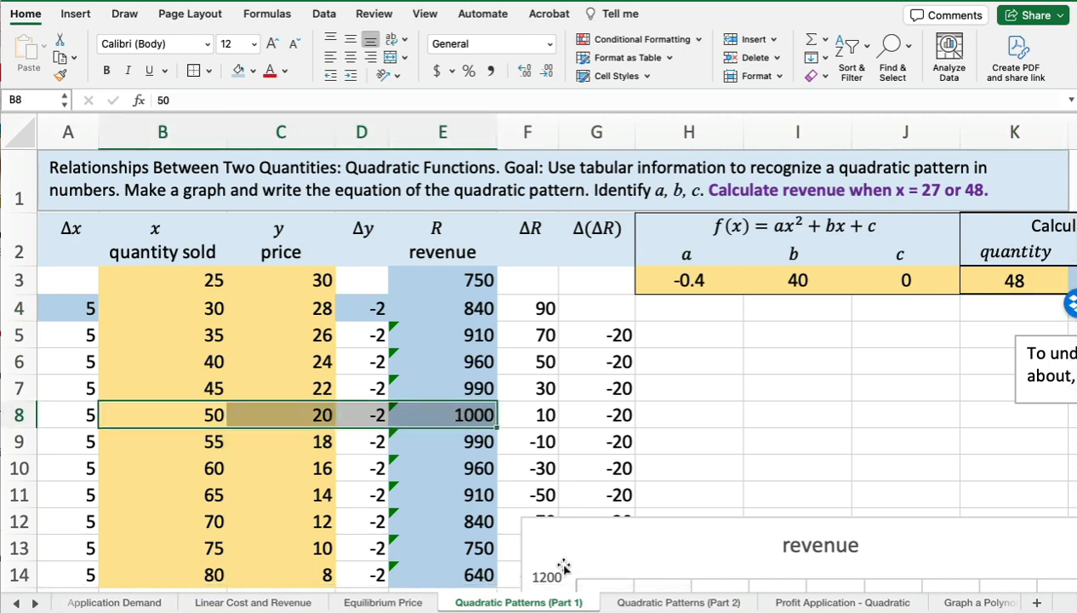
Review the quantity in K3 and the revenue and price formulas in L3 and M3, and select the cells H5:M5 below
left_click_drag(559, 584, 988, 585)
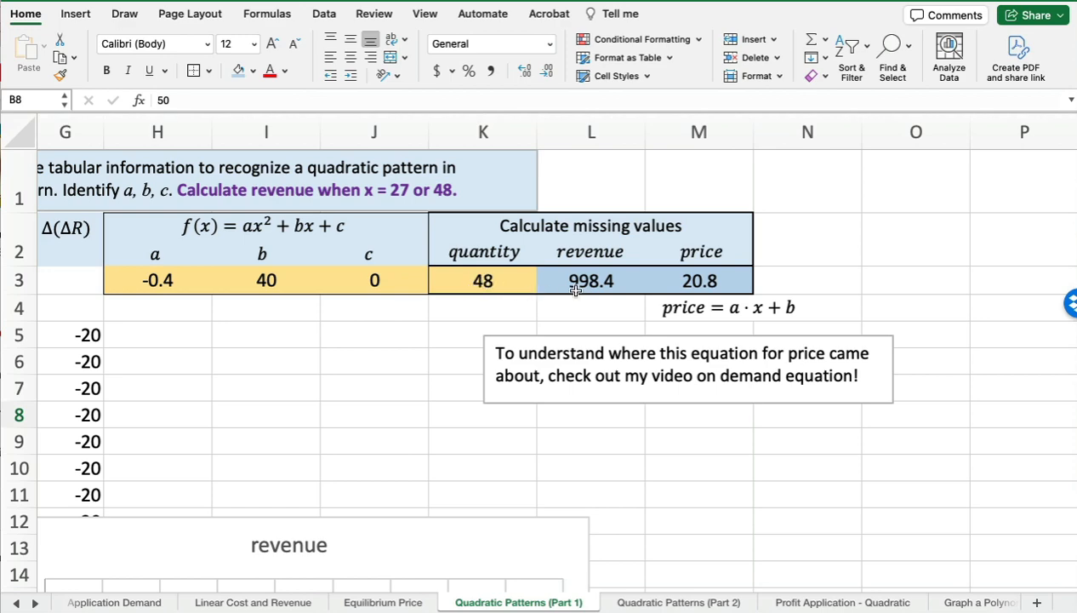
left_click(513, 280)
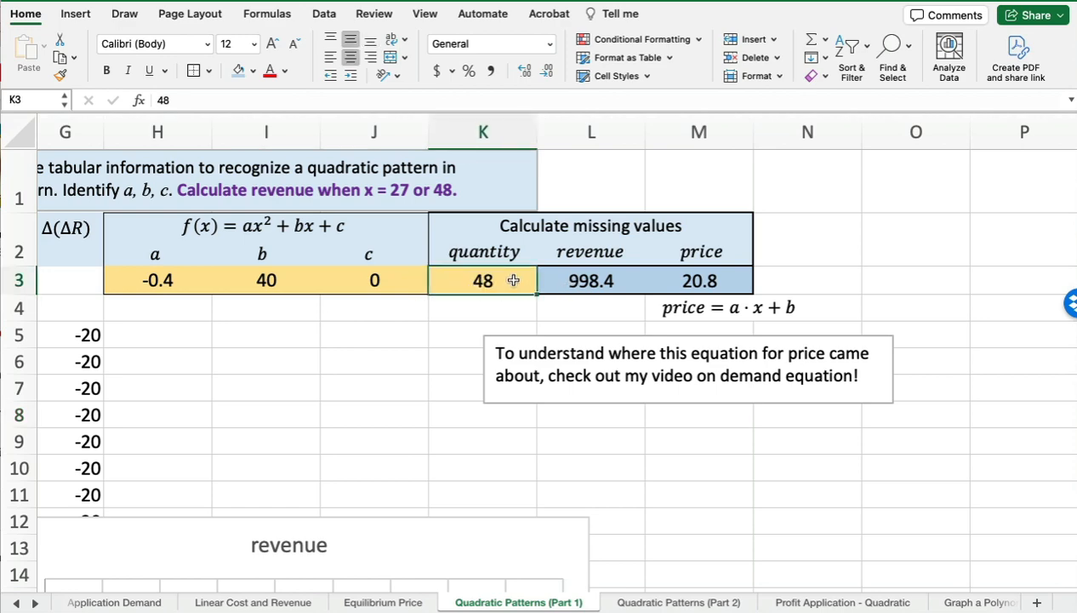
left_click(596, 283)
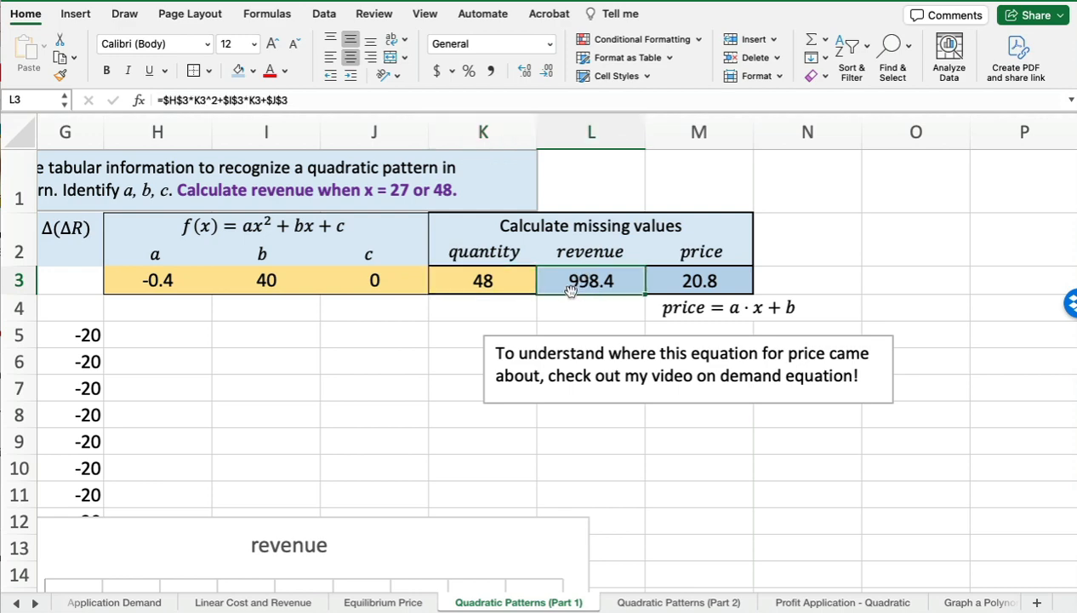
left_click(691, 274)
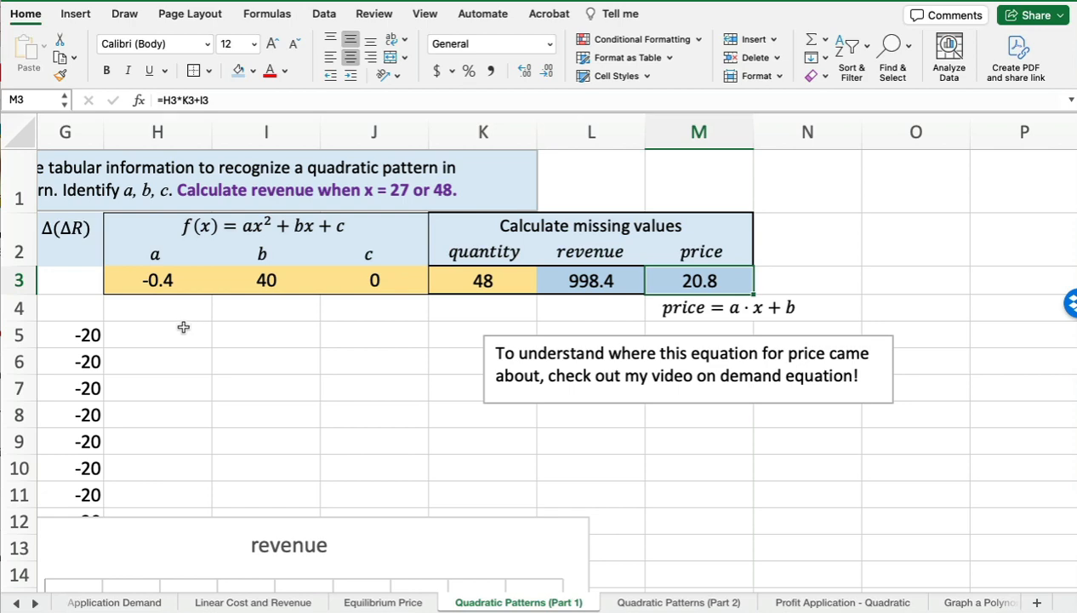
left_click_drag(187, 333, 703, 343)
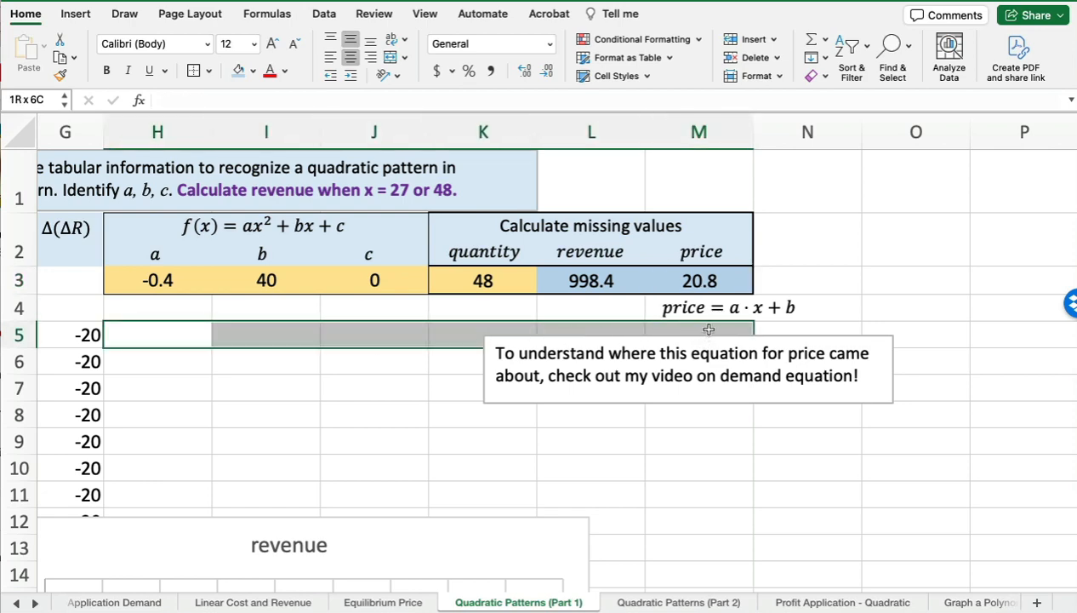
left_click_drag(708, 329, 709, 330)
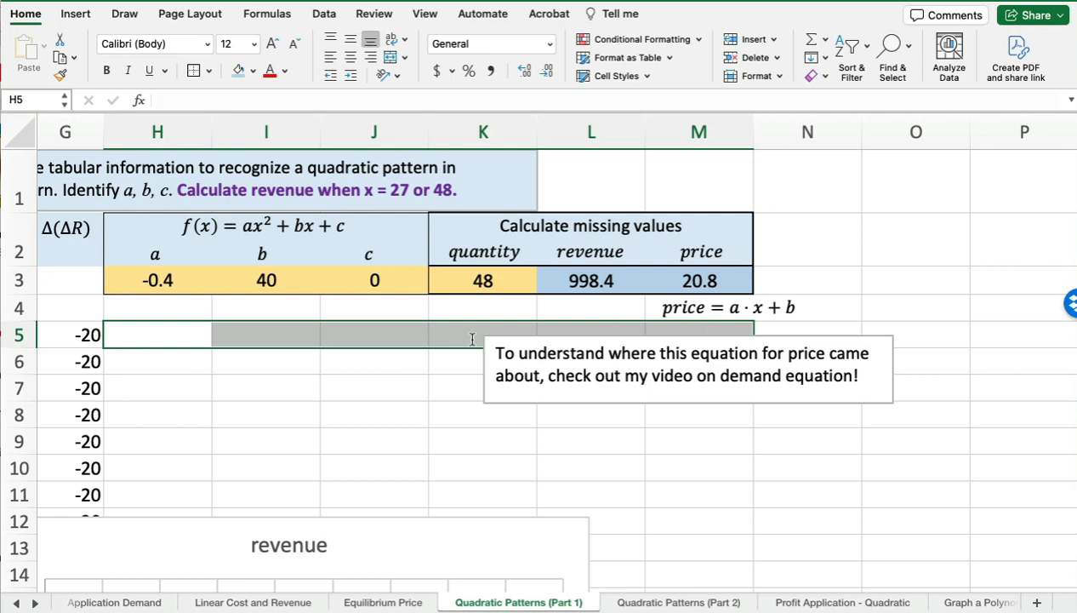